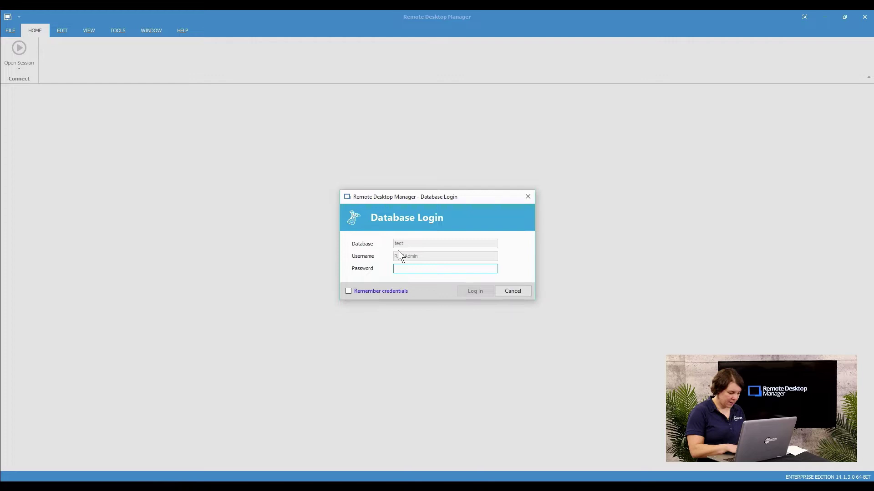
Step: Log in to the SQL data source with the account password and the Google Authenticator code
text(•••••••••••••••)
click(466, 288)
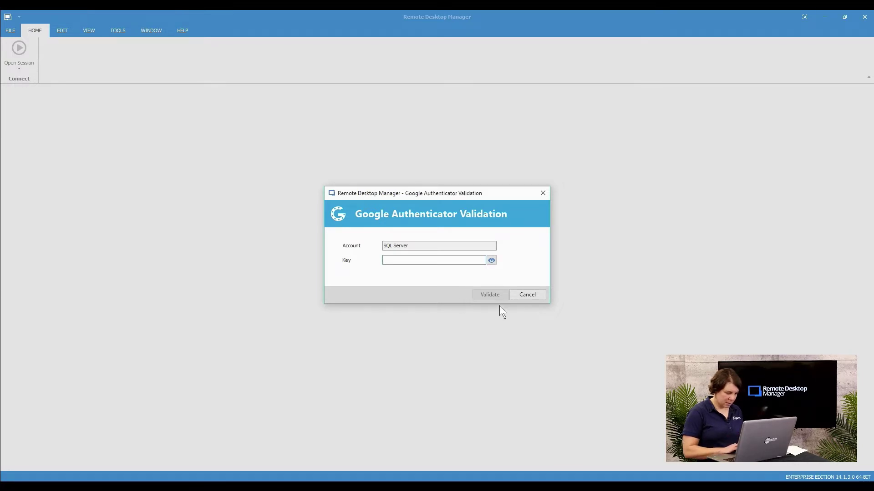
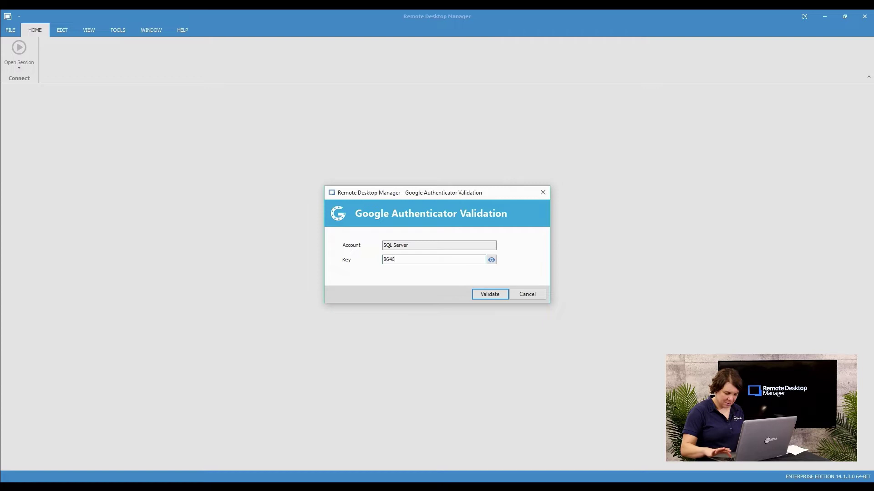
key(Return)
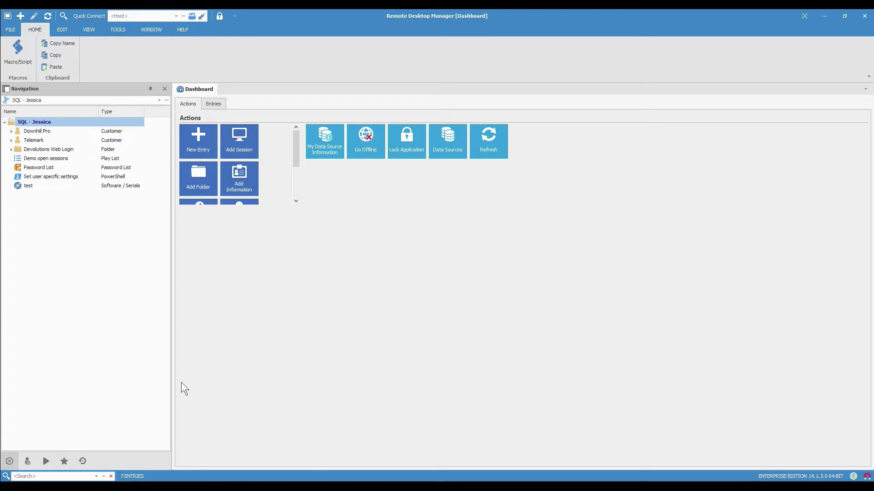
Step: Open the SQL Server data source for editing from the Data Sources list
click(9, 30)
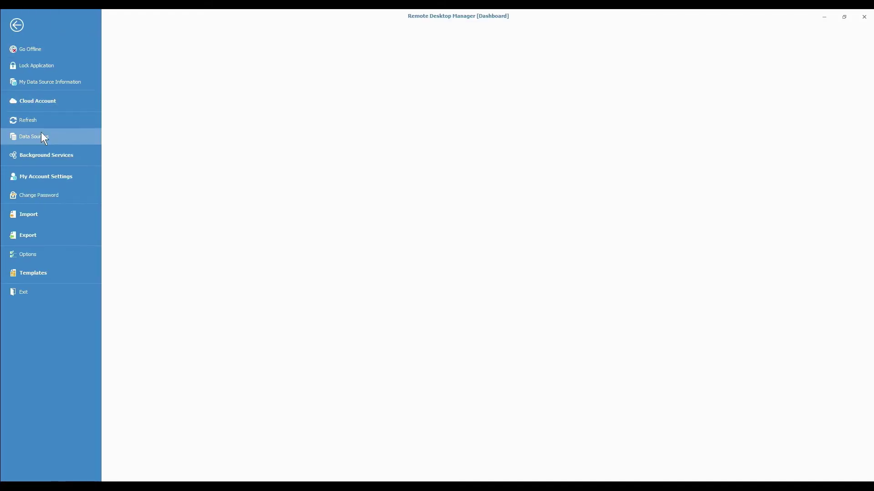
click(41, 137)
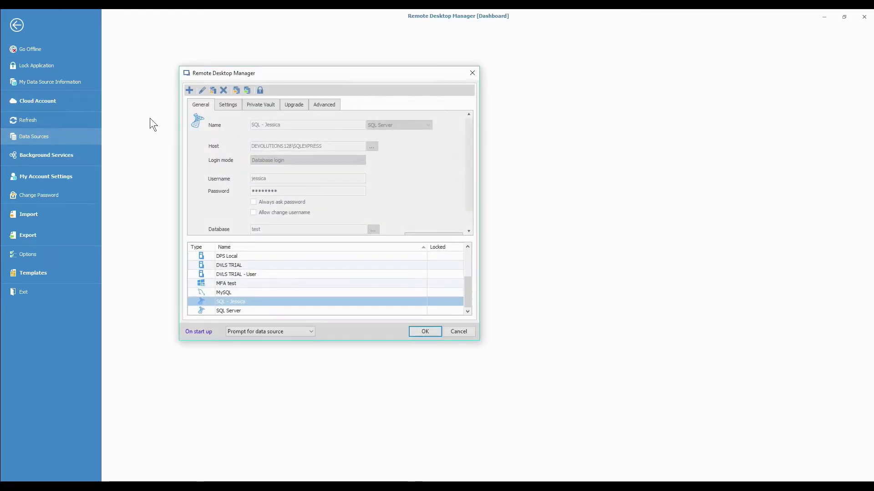
click(202, 90)
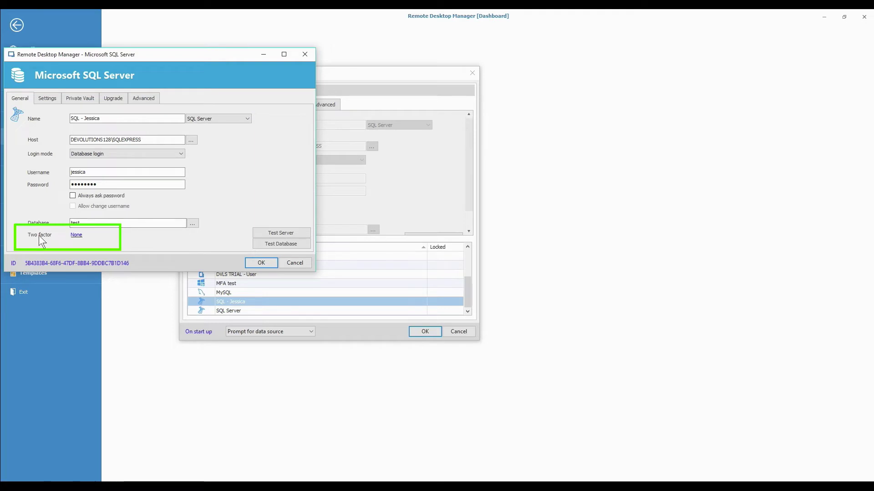
Step: Change the two-factor type from None to Google Authenticator and save the choice
click(76, 235)
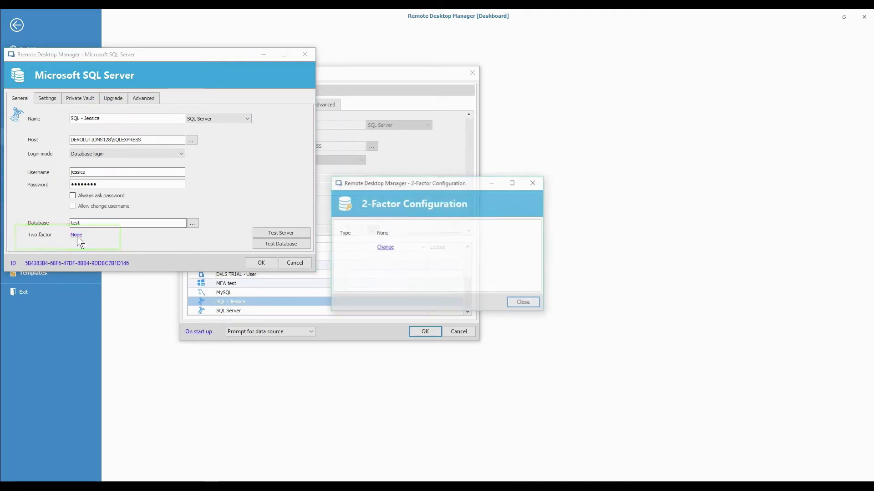
click(385, 248)
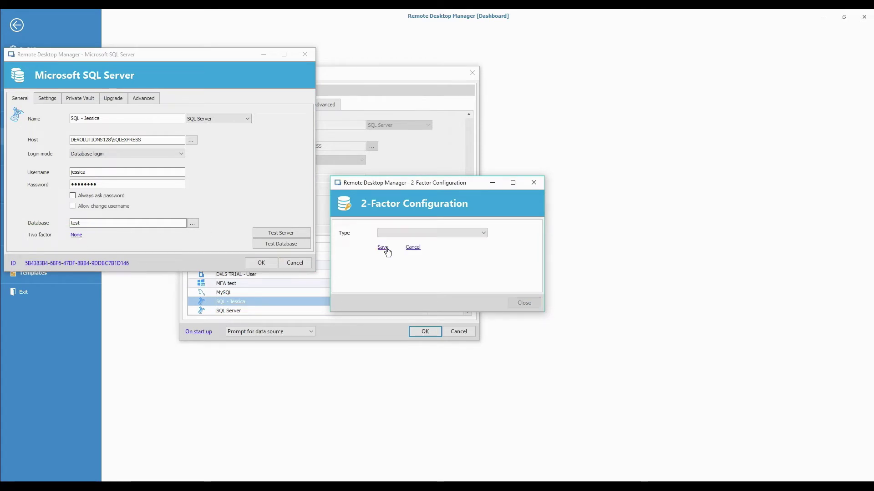
click(397, 233)
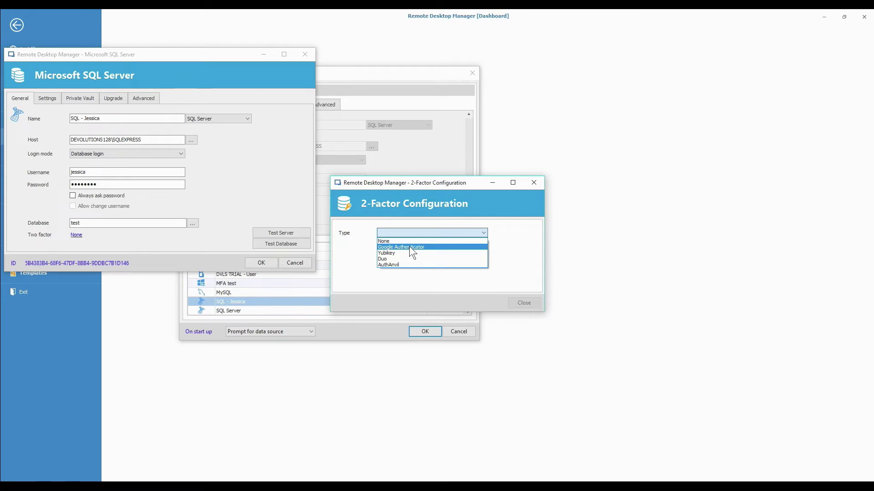
click(410, 247)
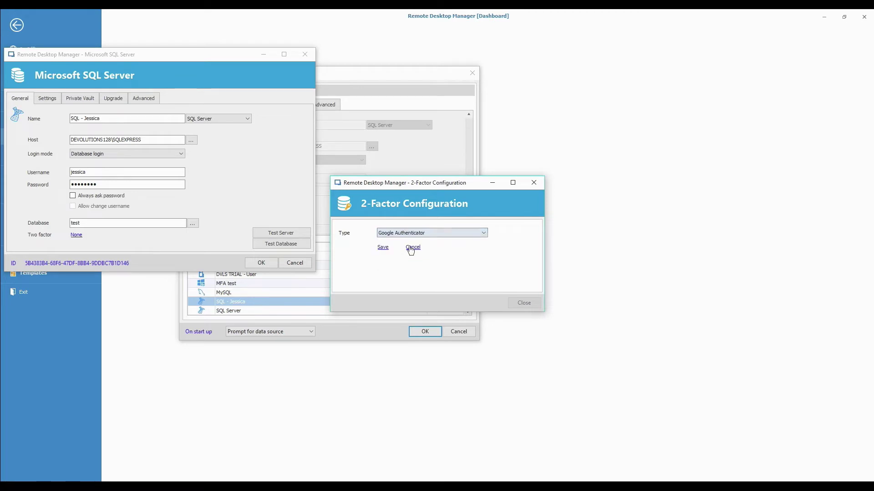
click(383, 249)
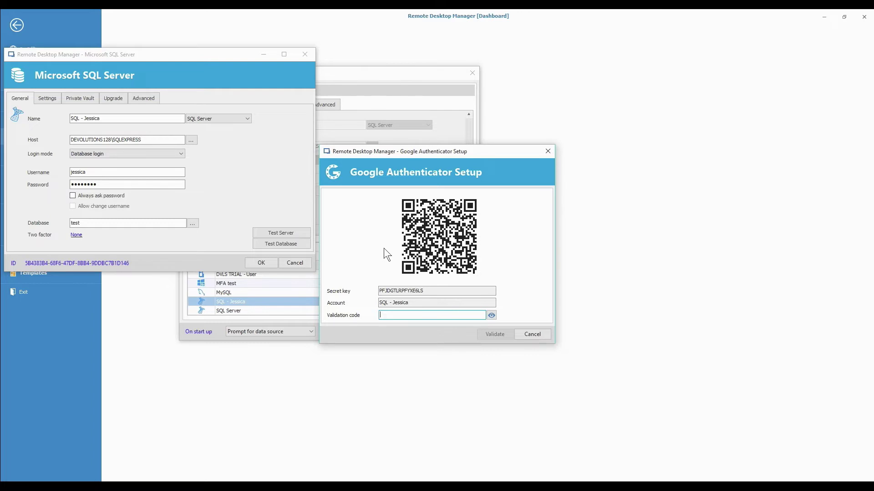
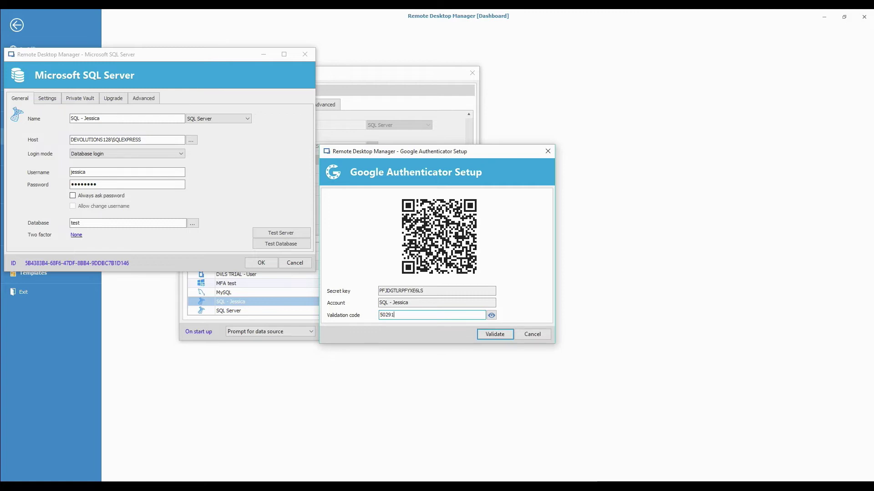
Step: Validate the Google Authenticator setup with the app's code and save the SQL Server data source
key(Return)
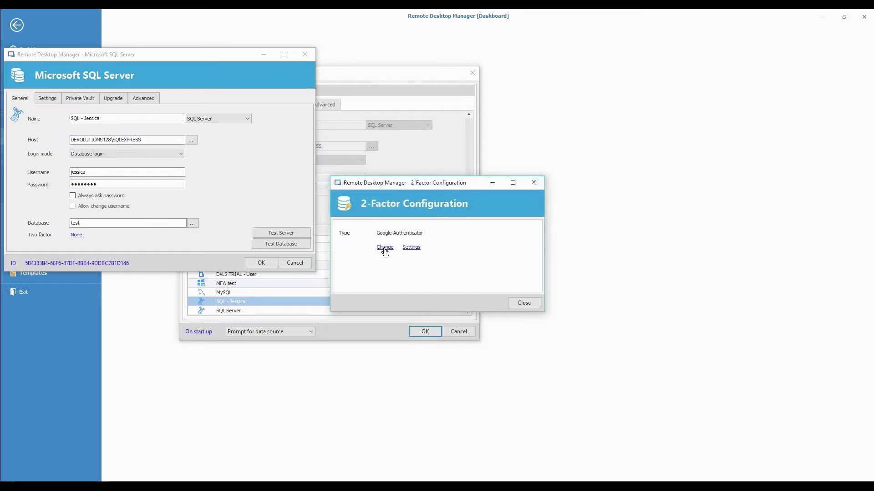
click(524, 304)
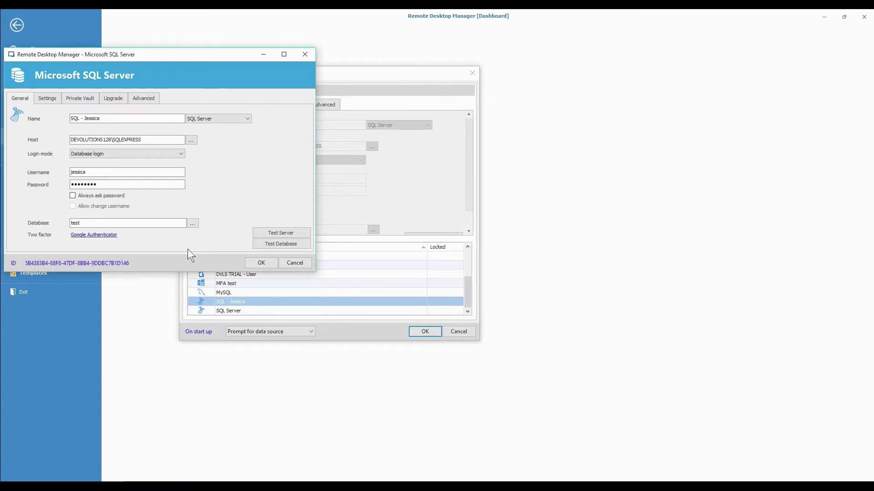
click(251, 264)
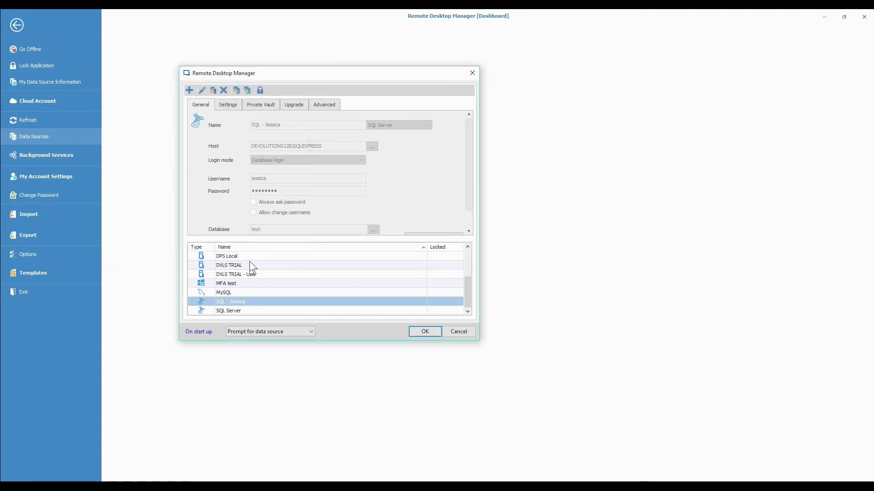
Step: Reconnect to the SQL data source and enter the Google Authenticator verification code
click(418, 332)
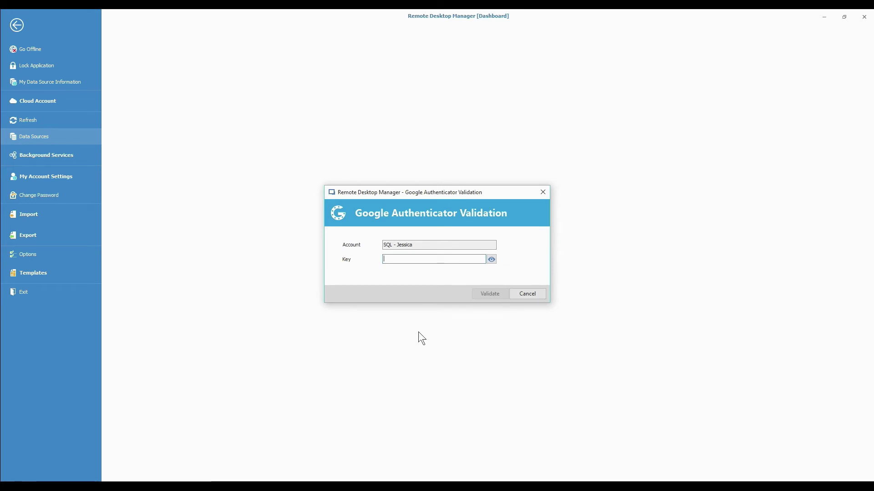
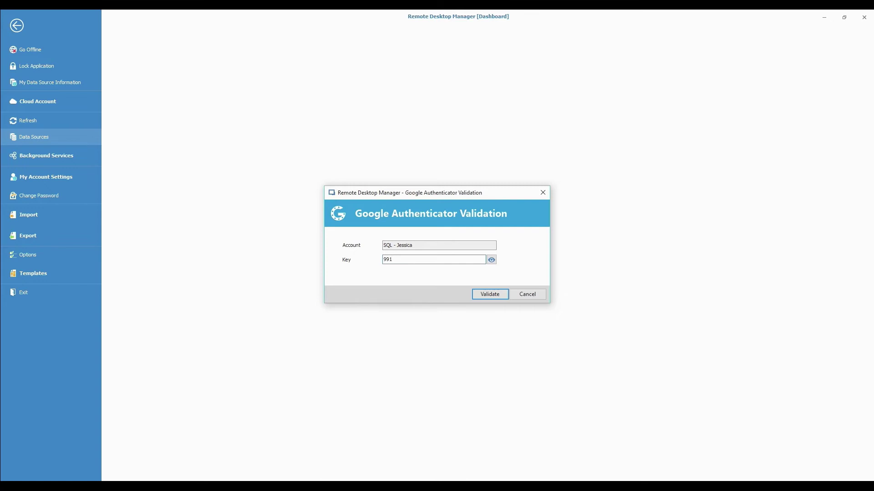
key(Return)
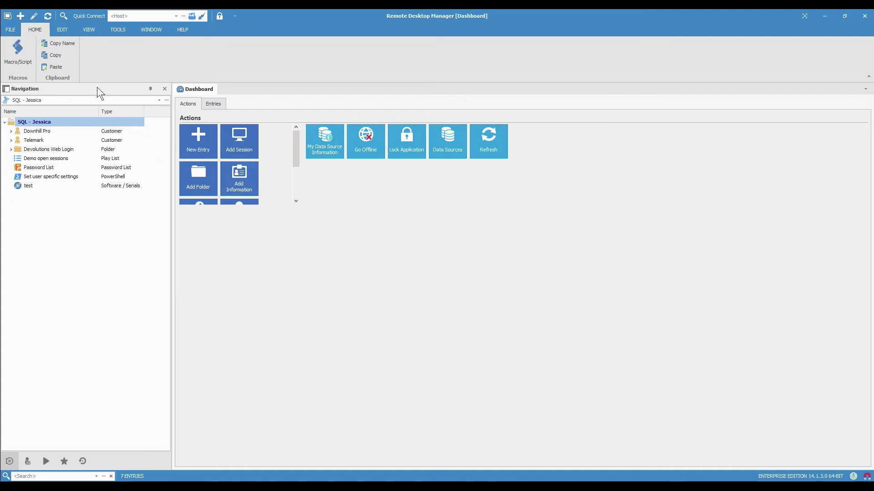
Step: Bring up the Remote Desktop Manager Online Help page in the browser
click(10, 29)
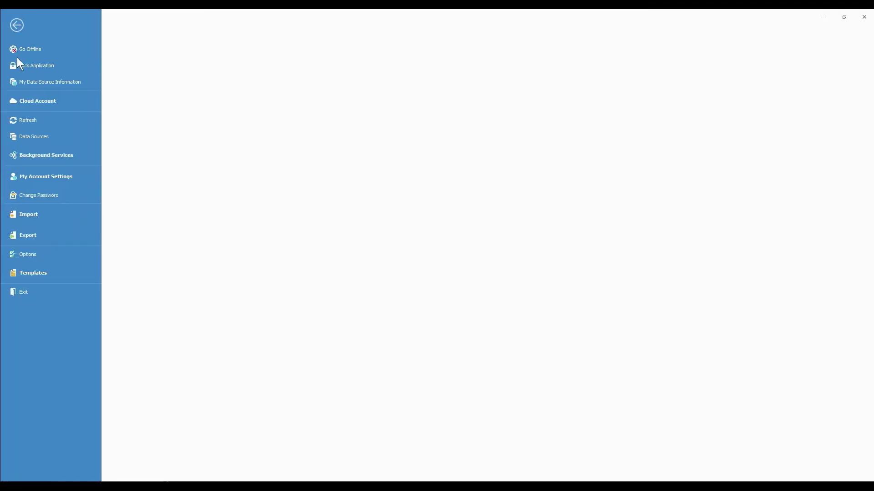
click(13, 27)
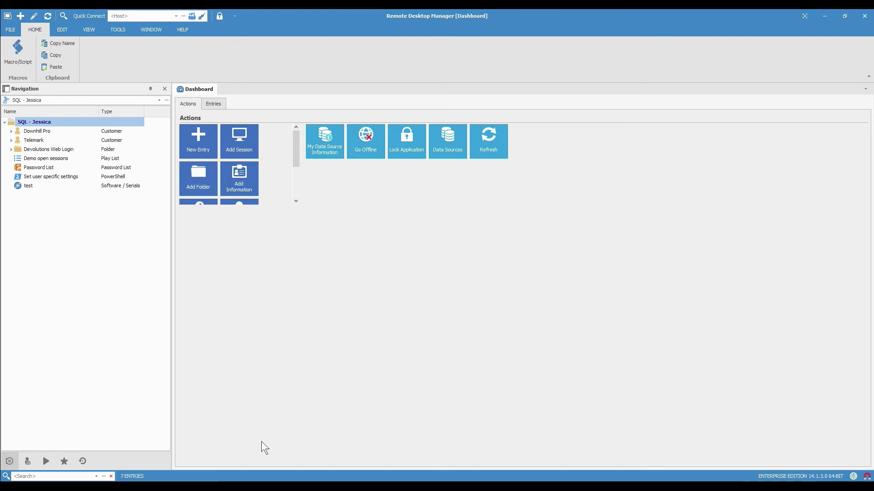
key(F1)
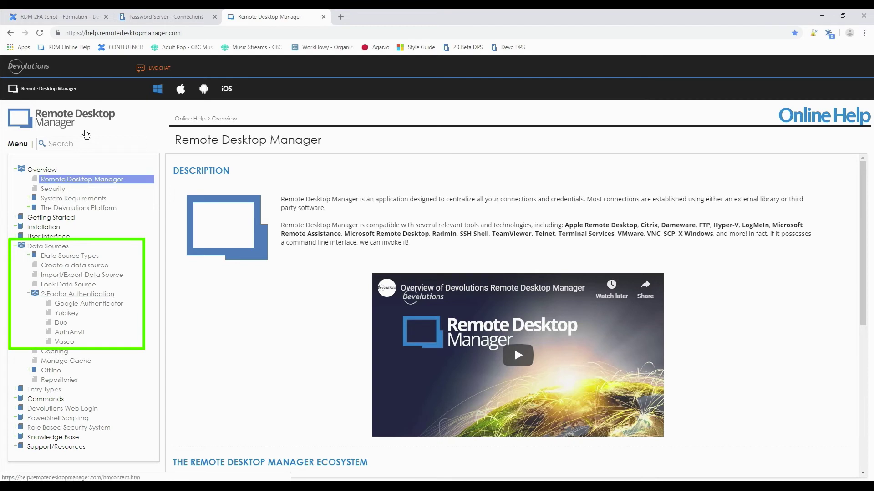
Step: Search the help for 'duo' and read the Duo 2-Factor Authentication page to its end
click(65, 142)
text(du)
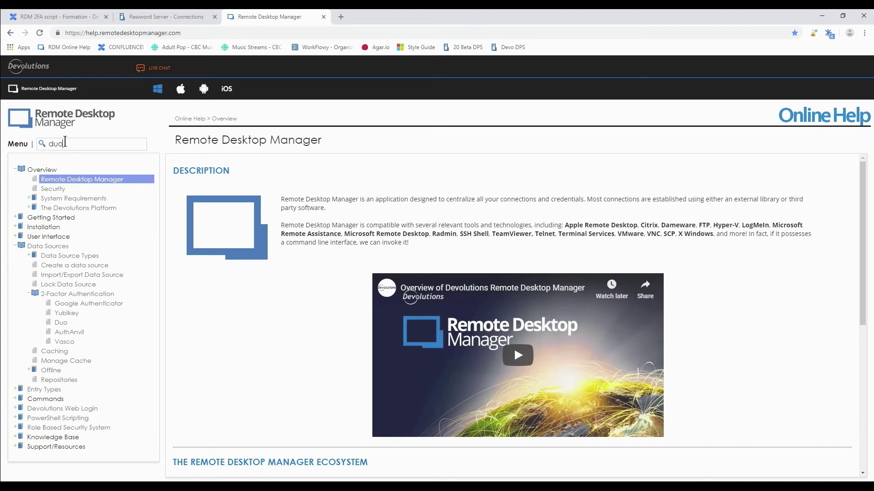
text(o)
key(Return)
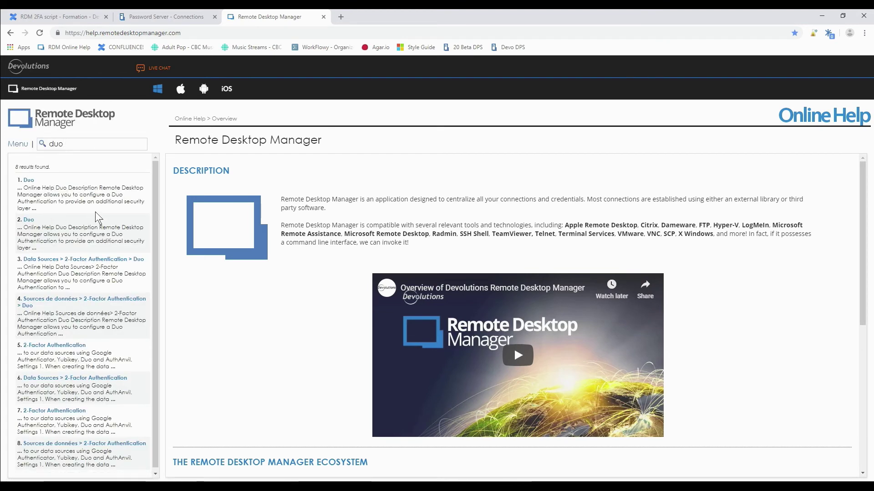
click(86, 260)
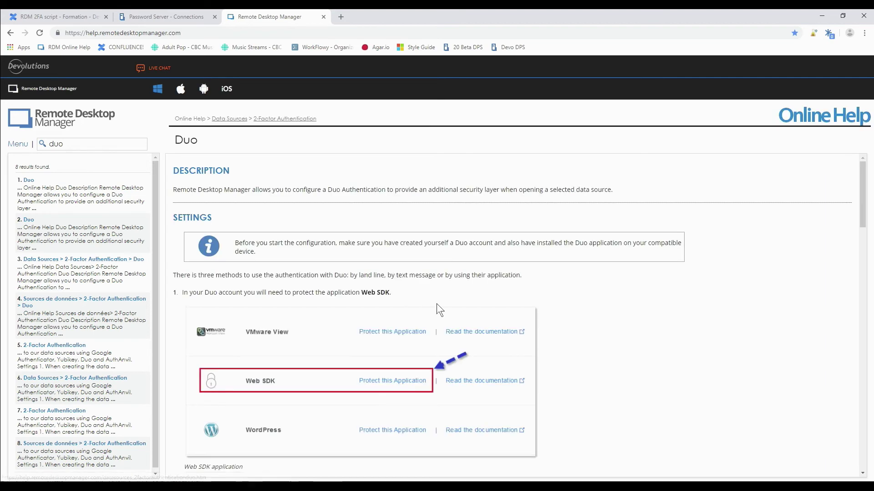
scroll(436, 304, down, 15)
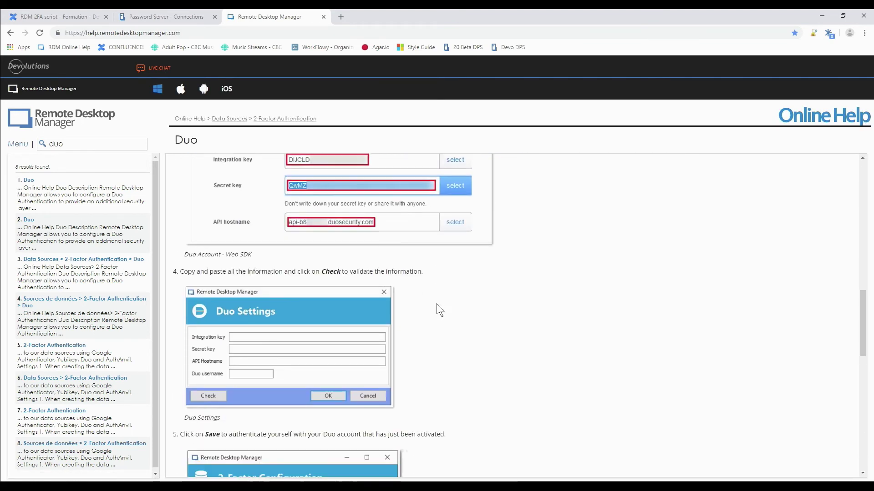
scroll(436, 304, down, 15)
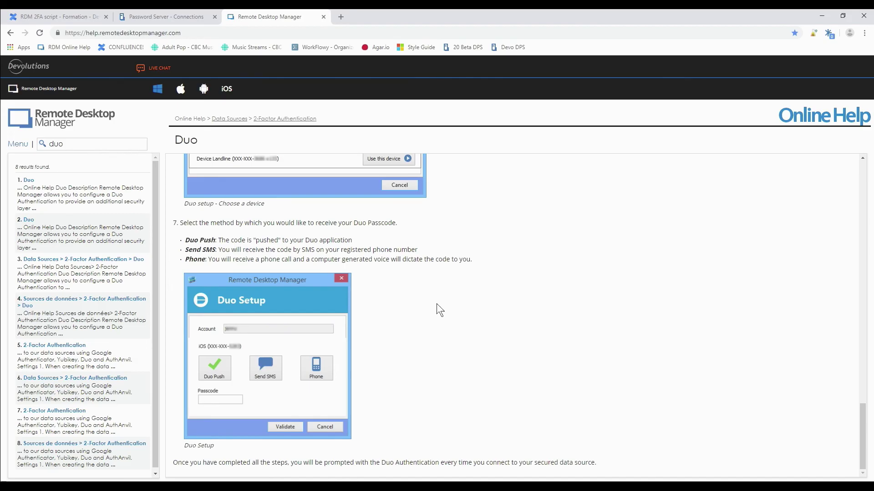